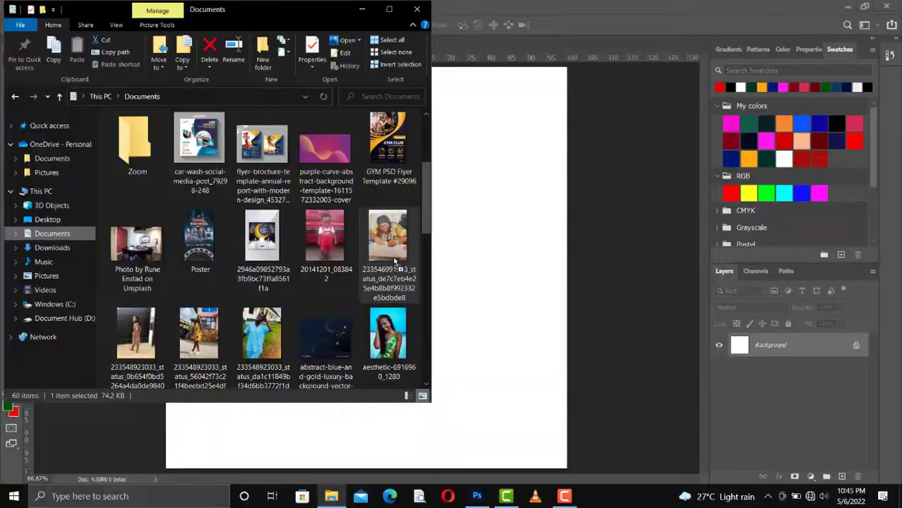
- Place the photo of the woman writing at a desk from the Documents folder, centred horizontally on the blank canvas
left_click_drag(396, 262, 497, 238)
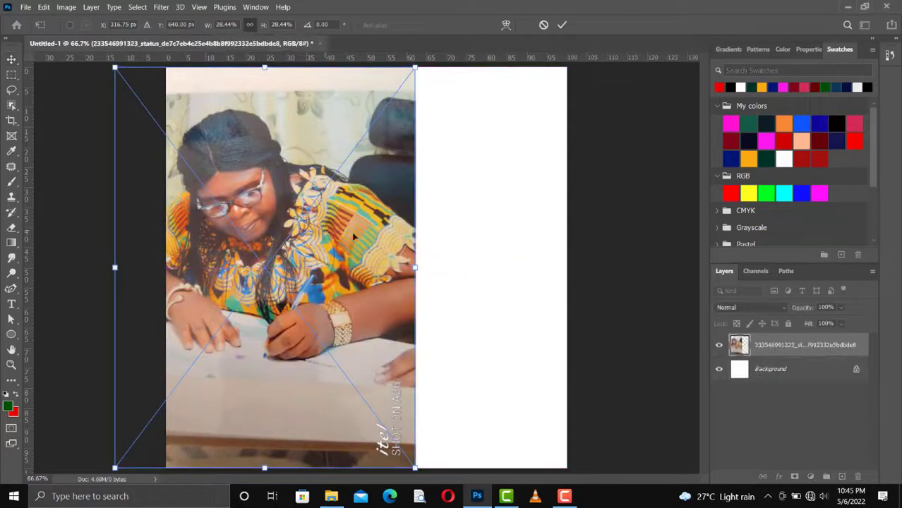
left_click_drag(354, 238, 423, 246)
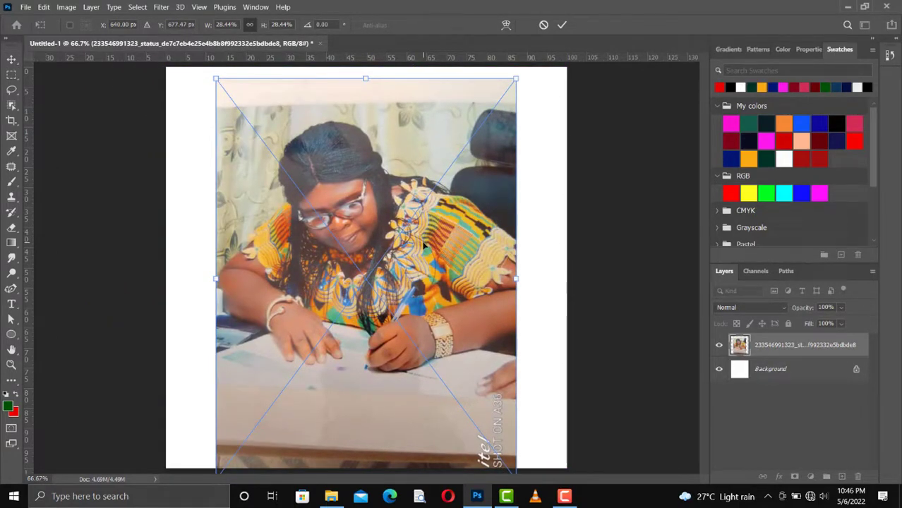
key("Return")
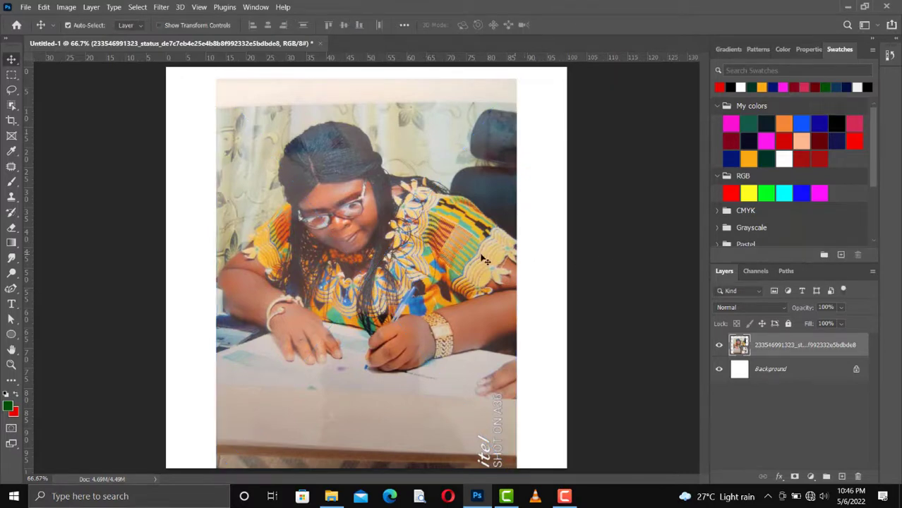
- Scale the placed photo proportionally to about 37.9% so that it spans the full canvas width
key("ctrl")
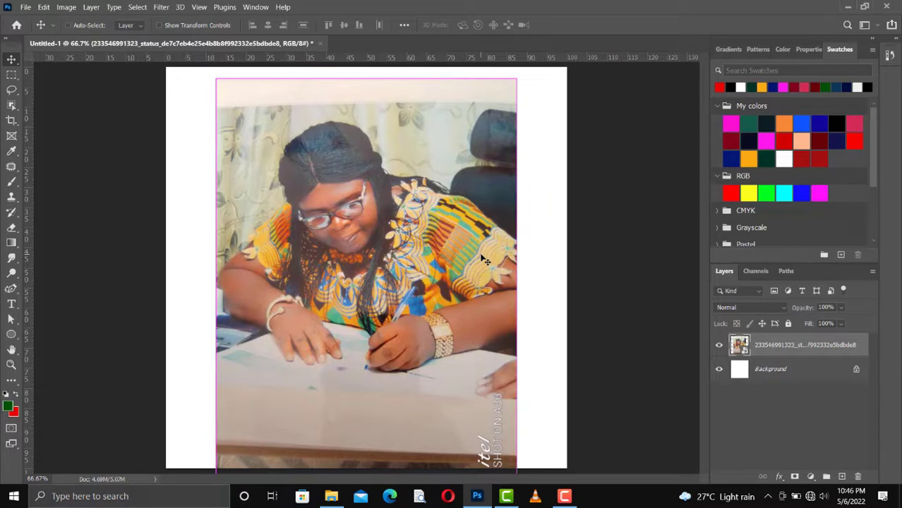
key("ctrl+t")
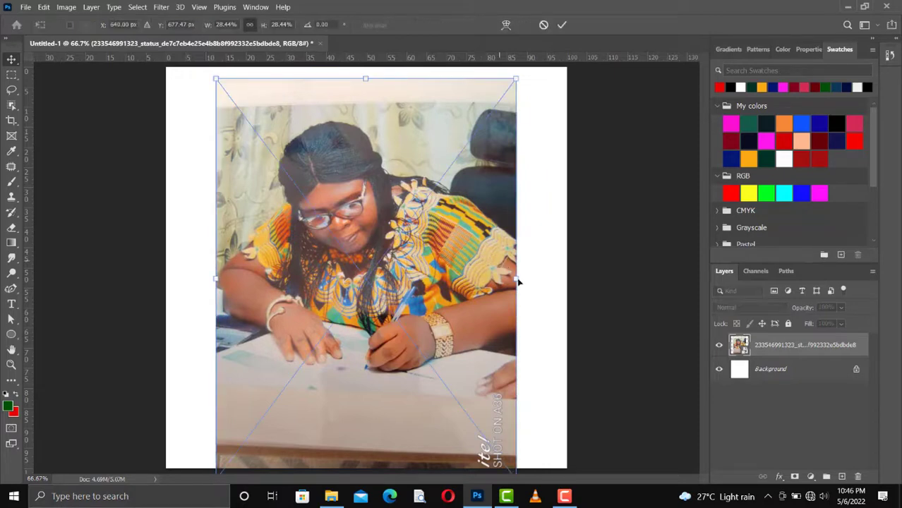
left_click_drag(518, 279, 572, 295)
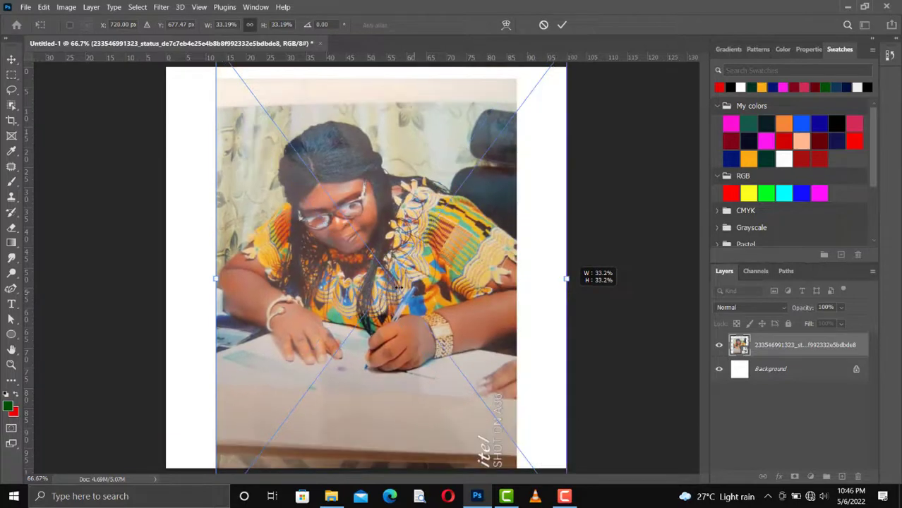
left_click_drag(215, 278, 171, 290)
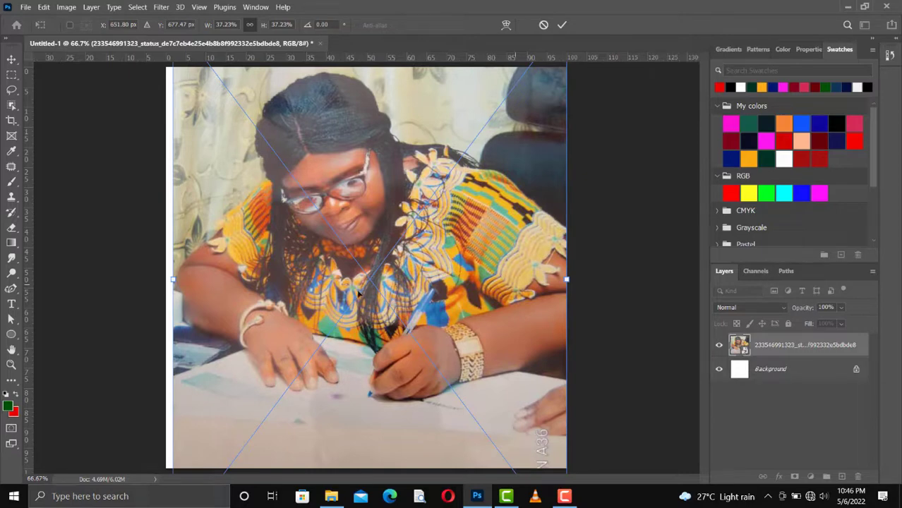
left_click_drag(175, 281, 165, 280)
key("Return")
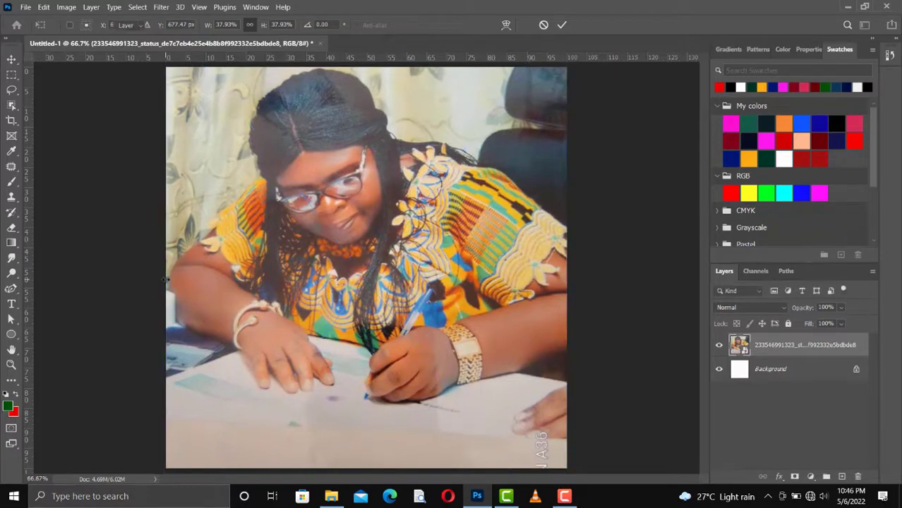
- Duplicate the photo layer twice
key("ctrl")
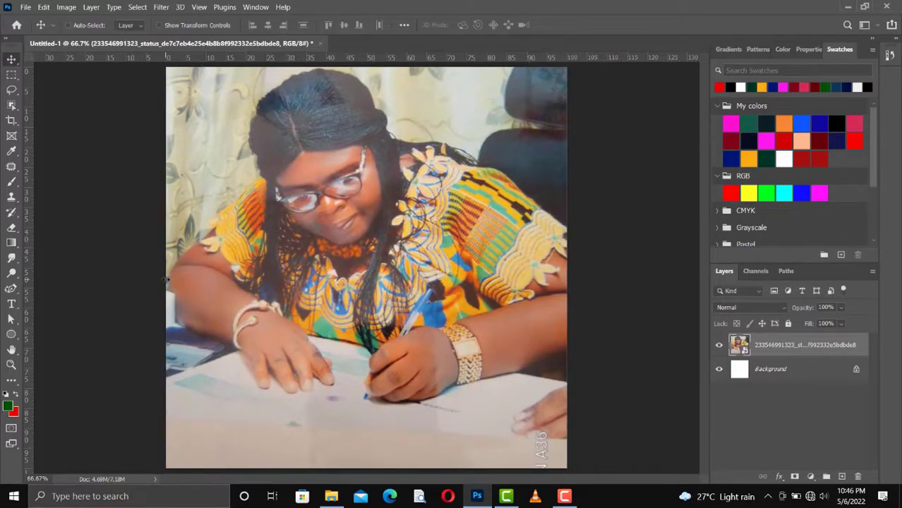
key("ctrl+plus")
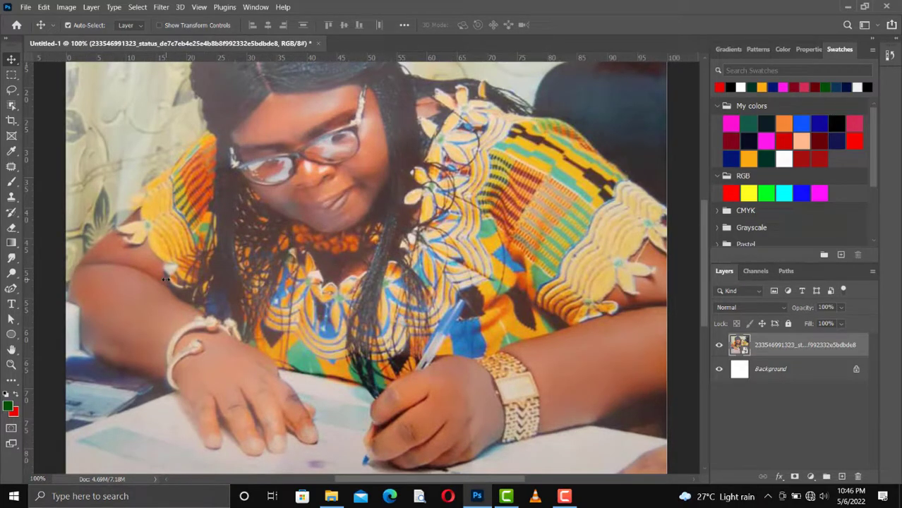
key("ctrl+minus")
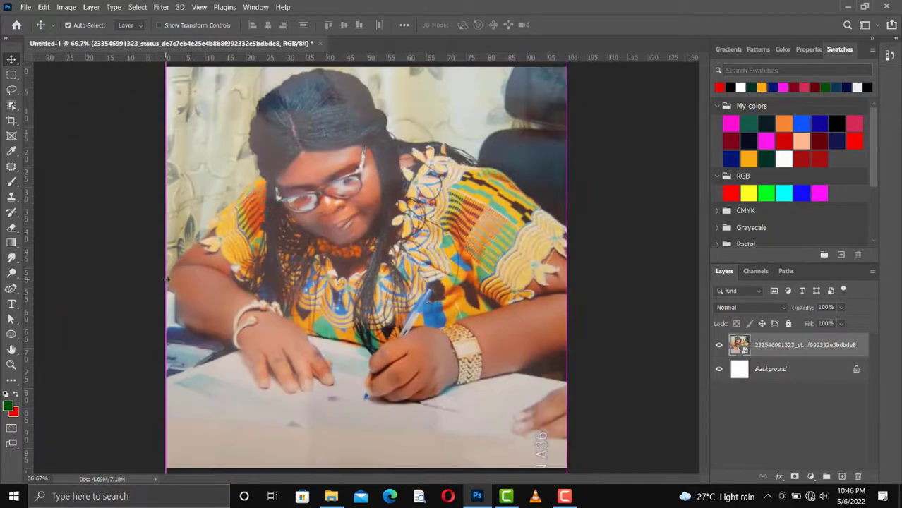
key("ctrl+semicolon")
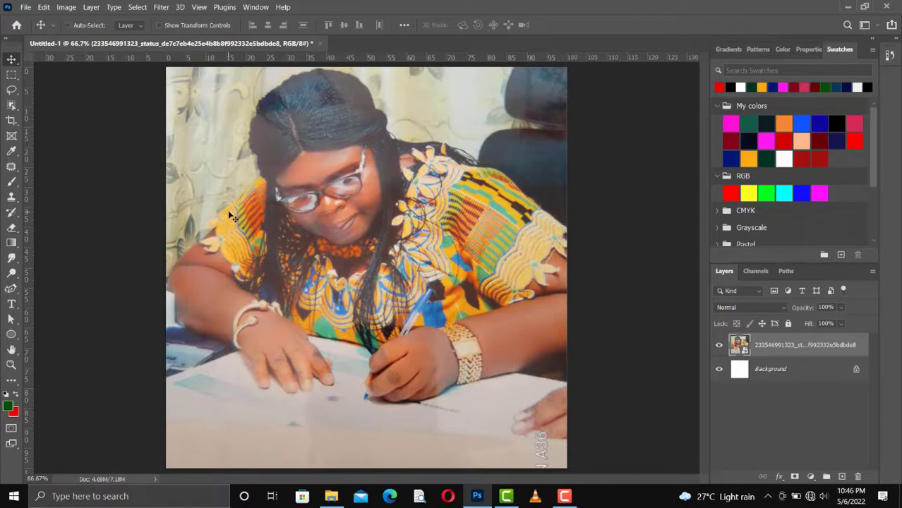
key("ctrl+semicolon")
key("ctrl+j")
key("ctrl+j")
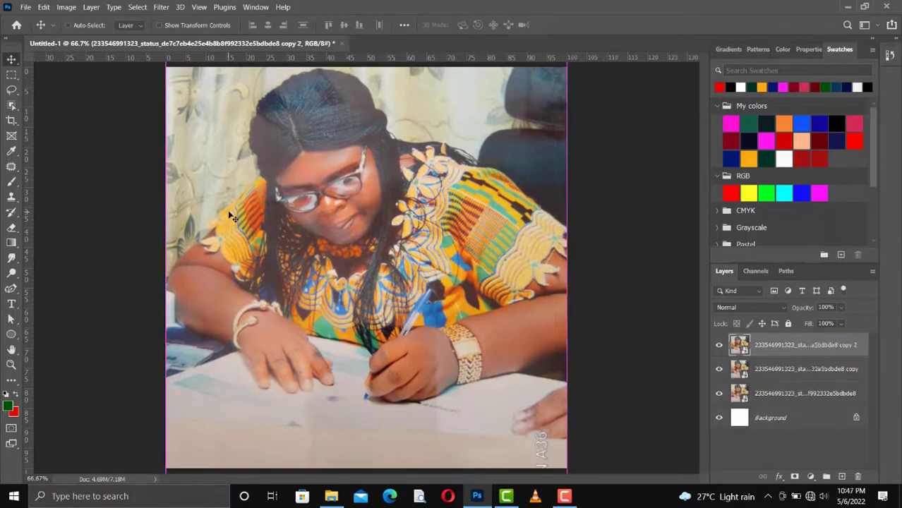
key("ctrl+semicolon")
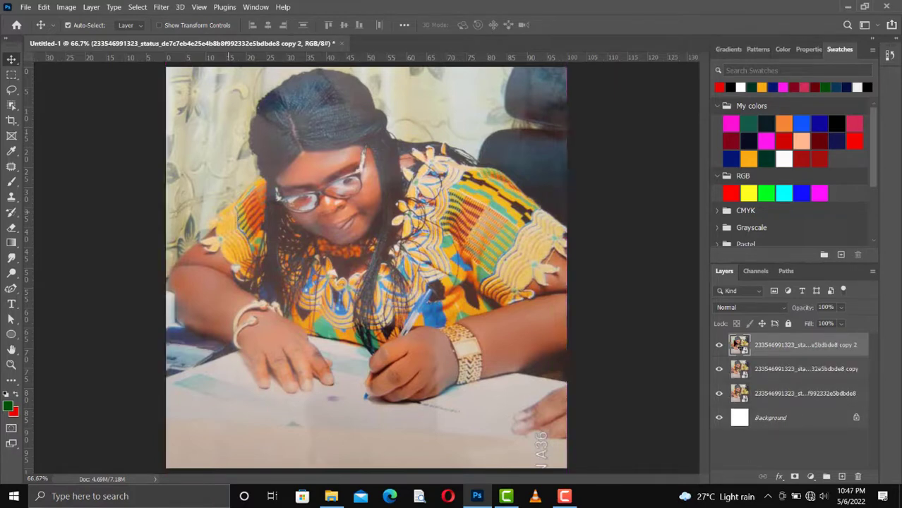
- Rename the lowest of the three photo layers as "original"
left_click(798, 395)
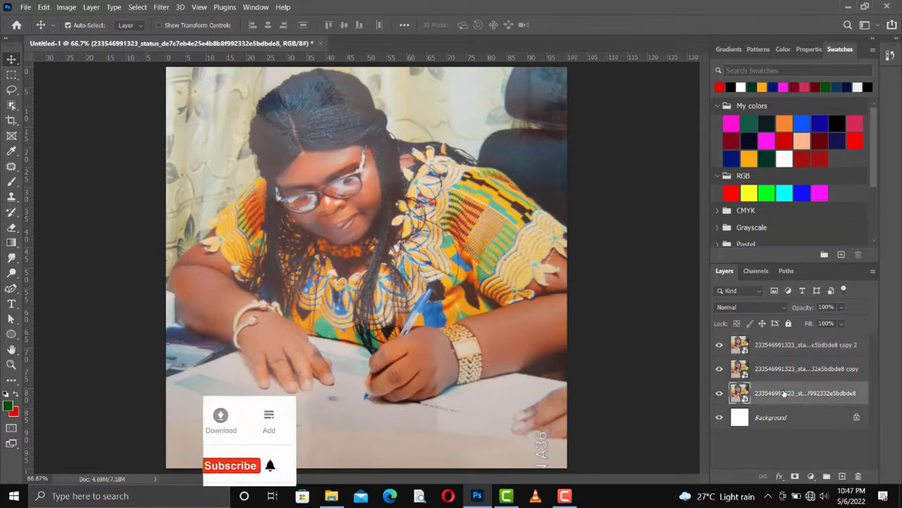
double_click(784, 394)
type("original")
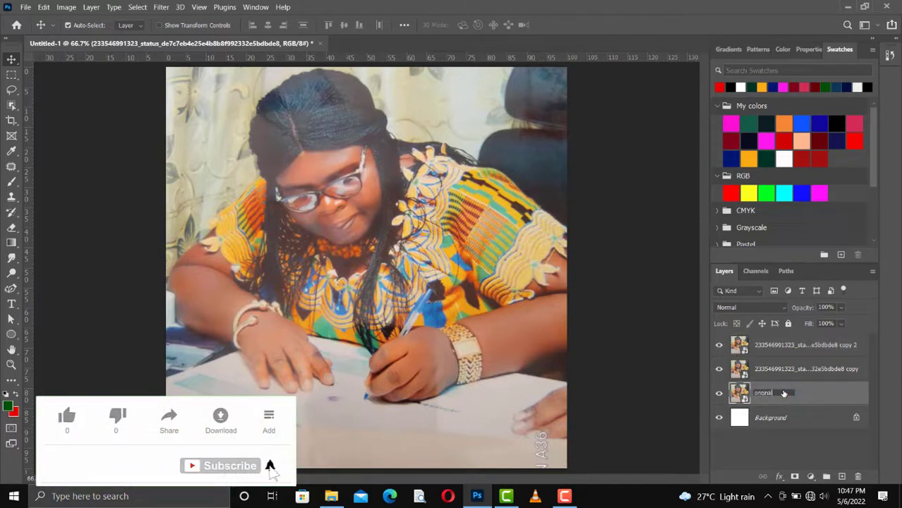
key("Return")
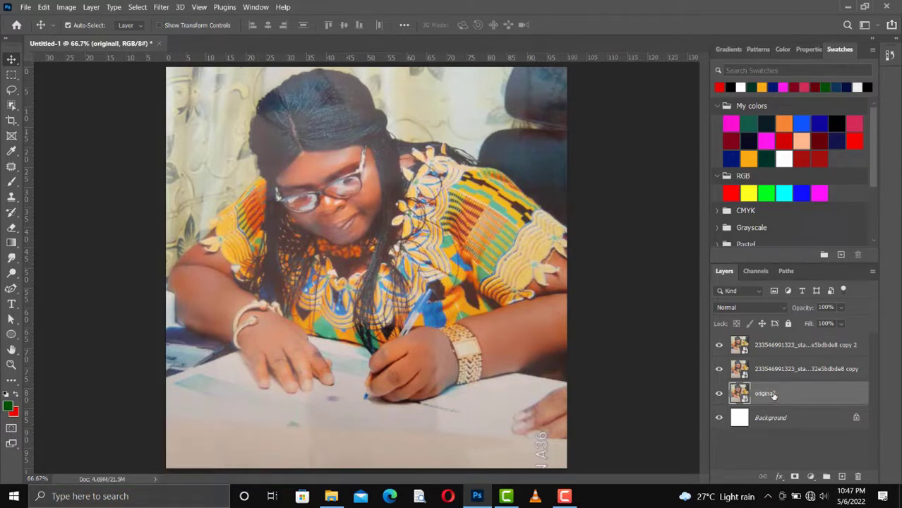
double_click(766, 394)
key("Return")
- Rename the middle photo layer, the first copy, as "background"
left_click(774, 369)
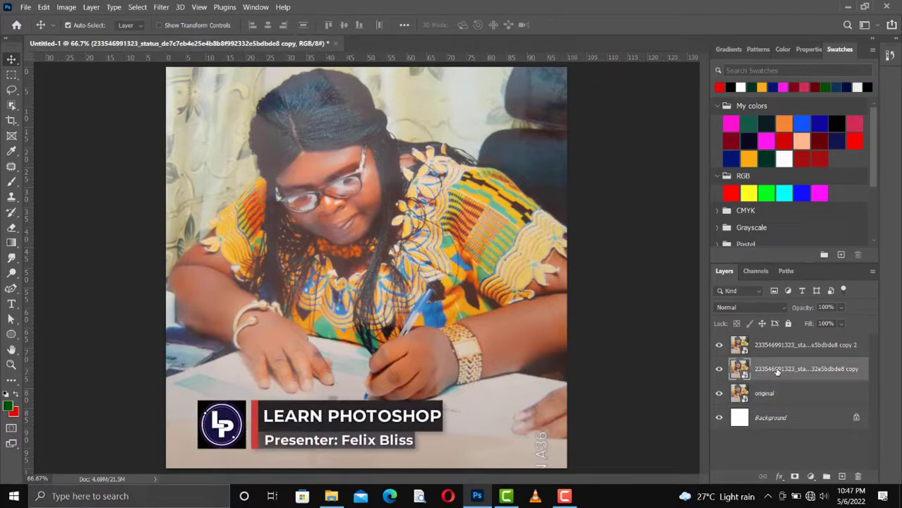
double_click(777, 369)
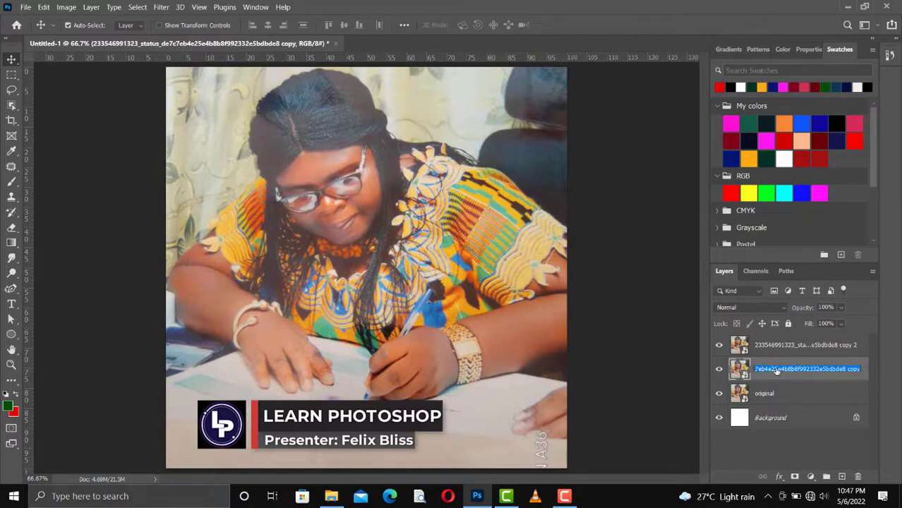
type("back")
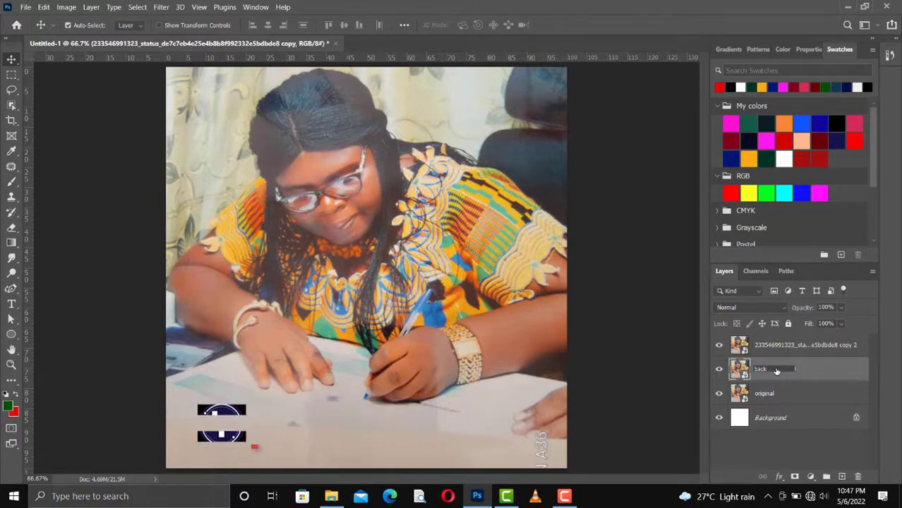
type("groun")
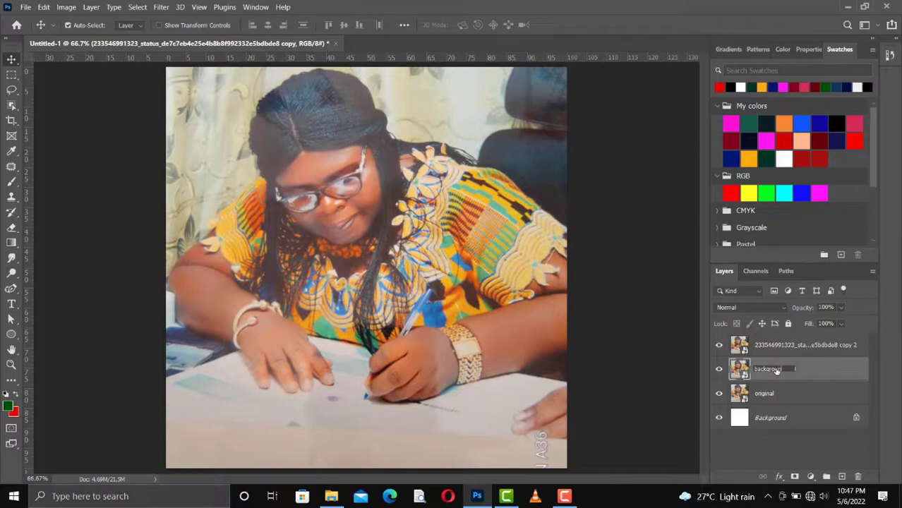
type("d")
key("Return")
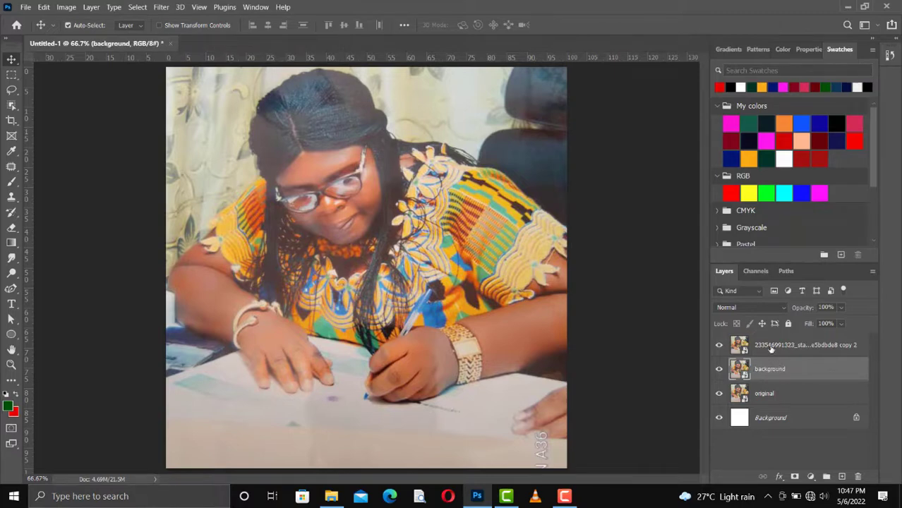
- Rename the topmost photo layer, the second copy, as "vivid"
left_click(770, 349)
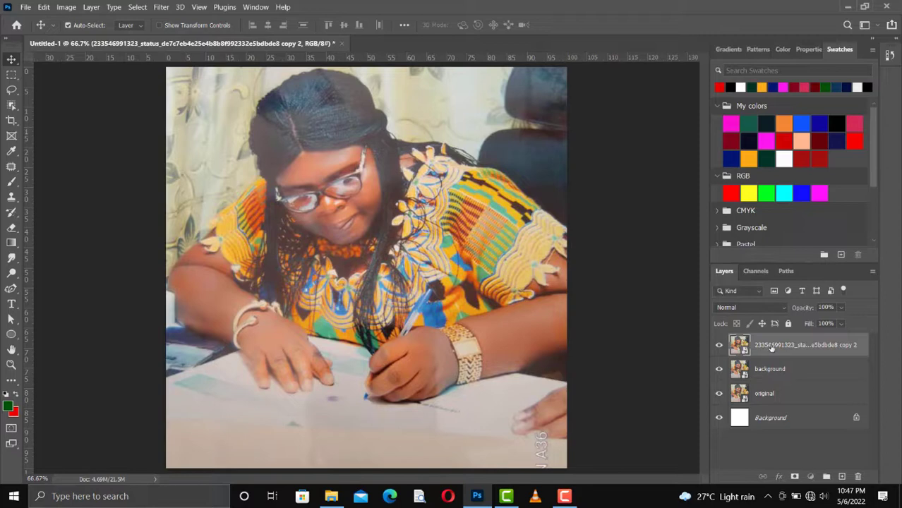
double_click(771, 347)
type("vivid")
key("Return")
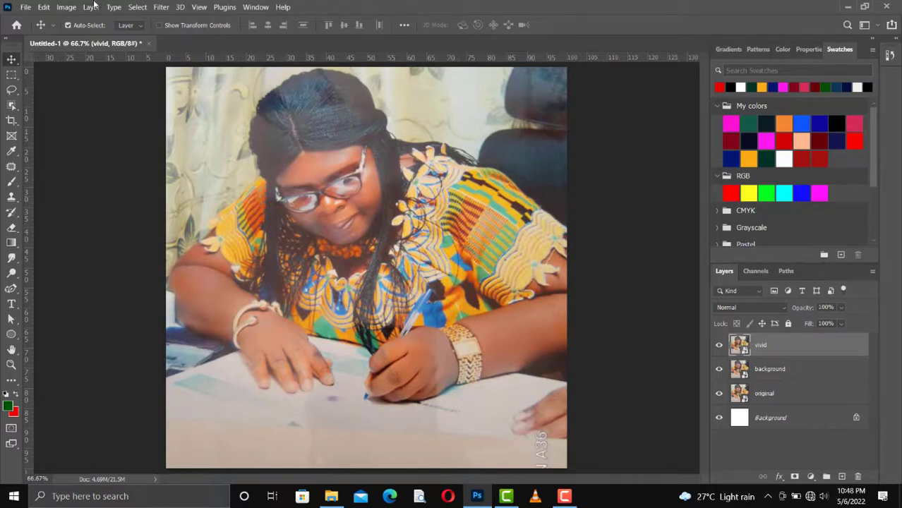
- Invert the colours of the "vivid" layer, collapse its smart filter list and set its blend mode to Vivid Light
left_click(65, 7)
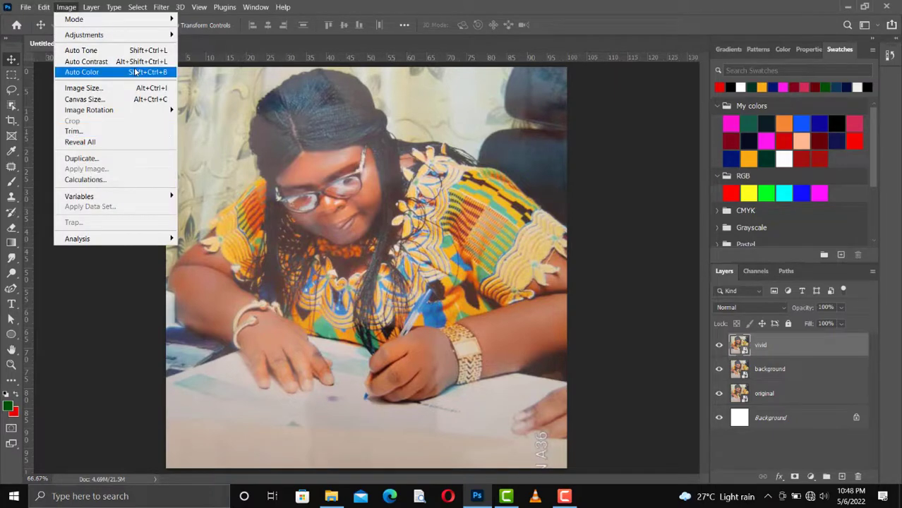
mouse_move(161, 41)
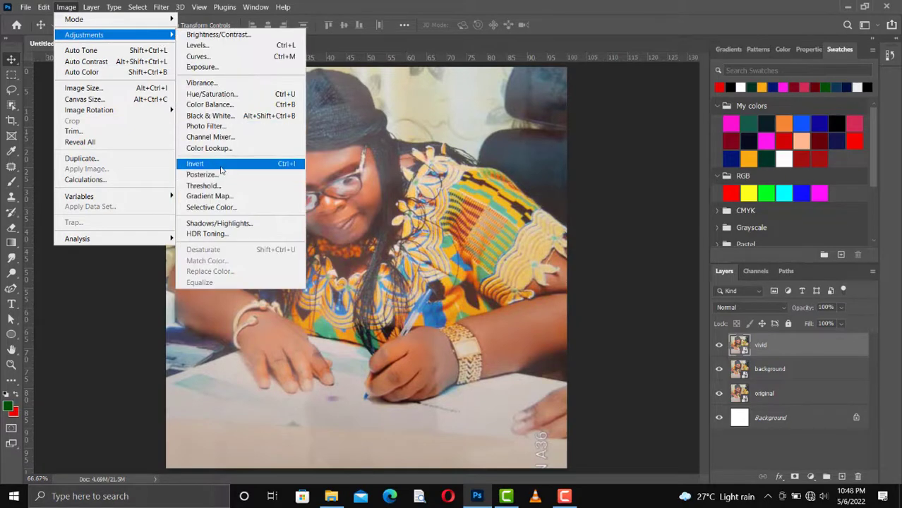
left_click(294, 168)
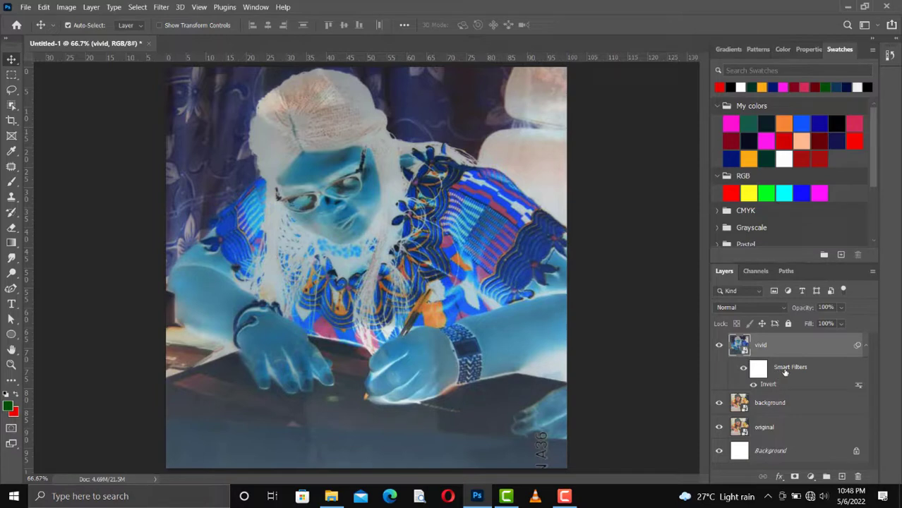
left_click(867, 346)
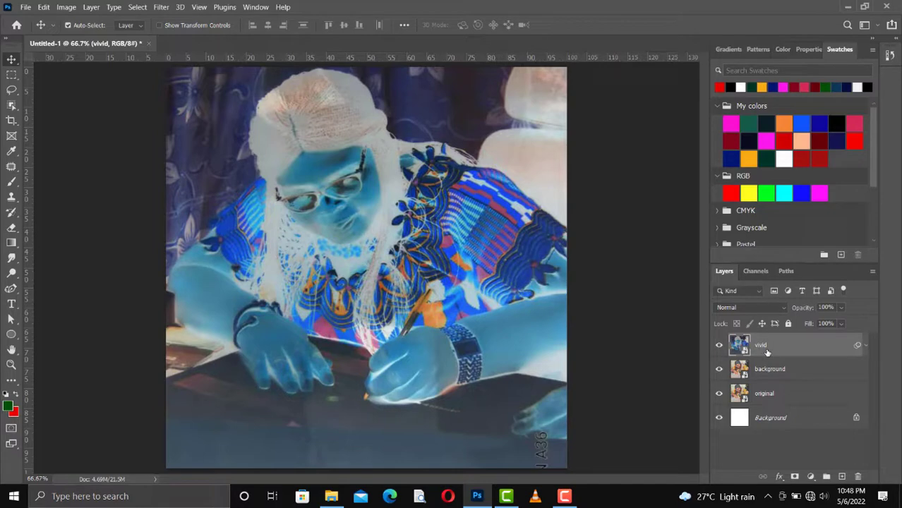
left_click(732, 310)
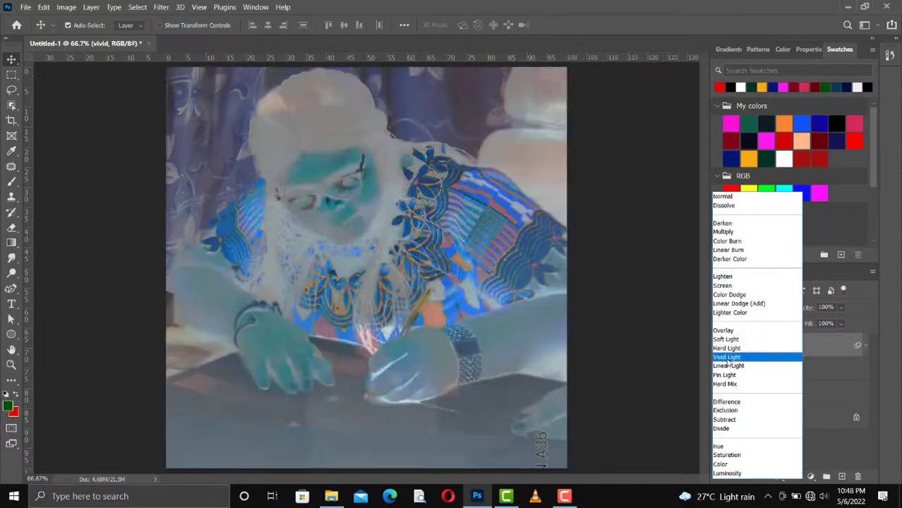
left_click(735, 359)
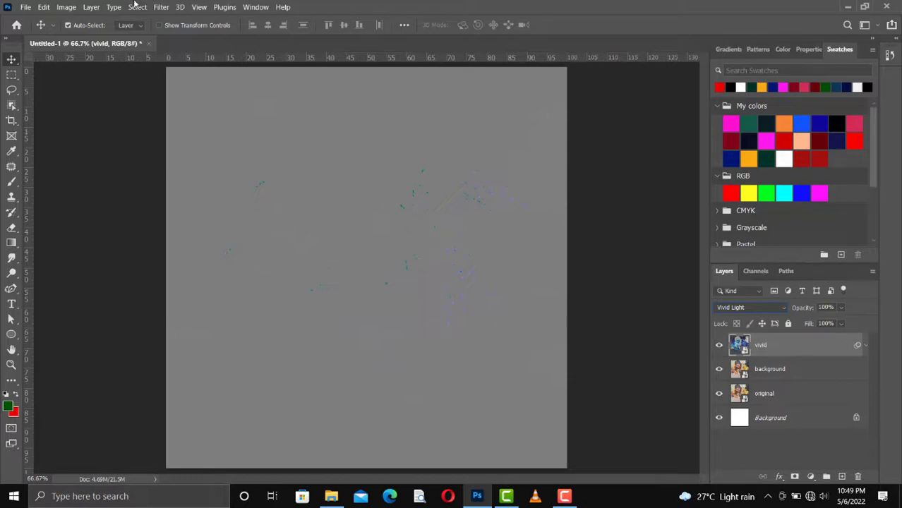
- Apply a Gaussian Blur with a radius of 5 pixels to the "vivid" layer
left_click(160, 7)
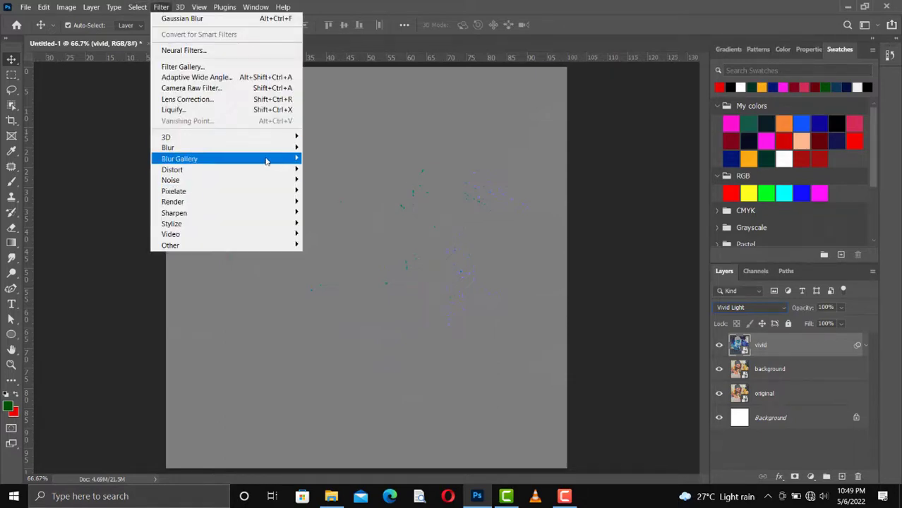
mouse_move(275, 148)
left_click(330, 195)
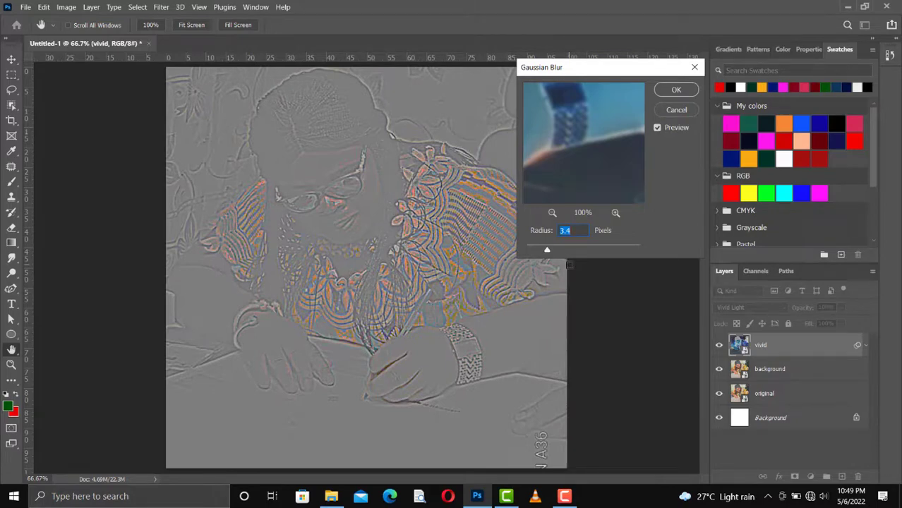
left_click(604, 249)
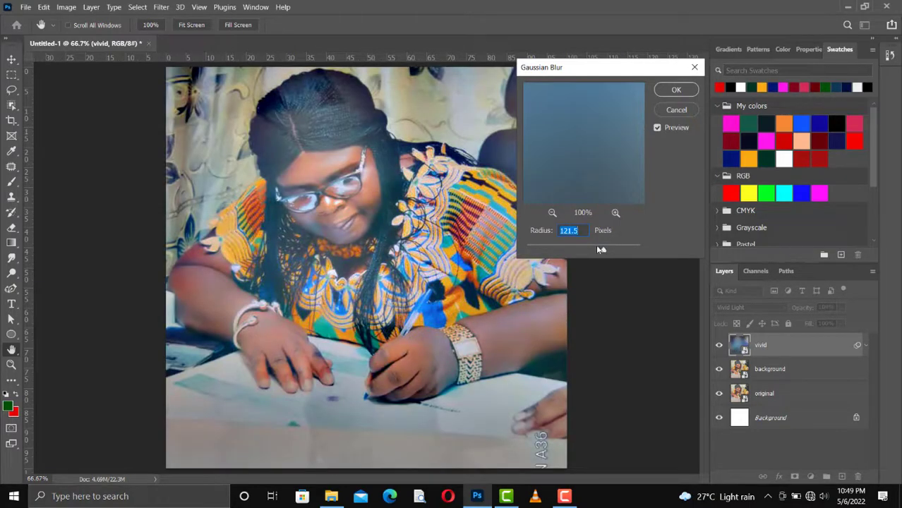
left_click(596, 250)
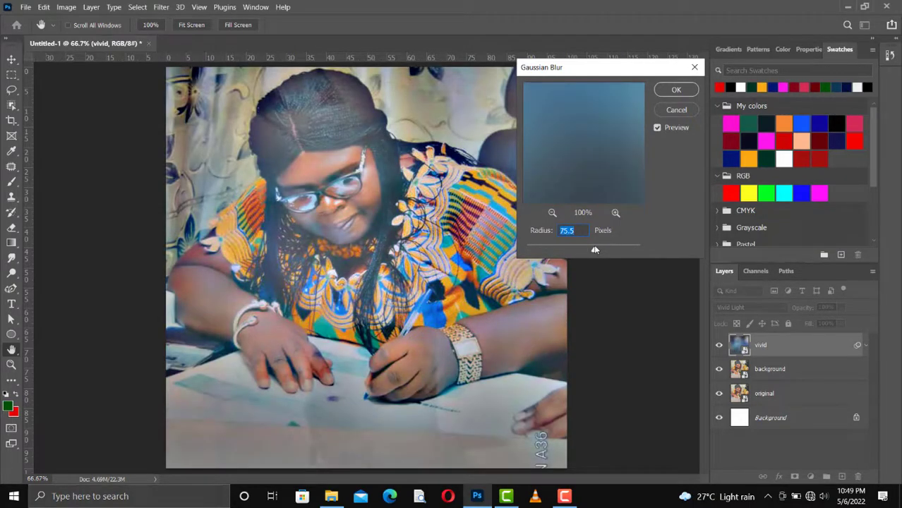
type("5")
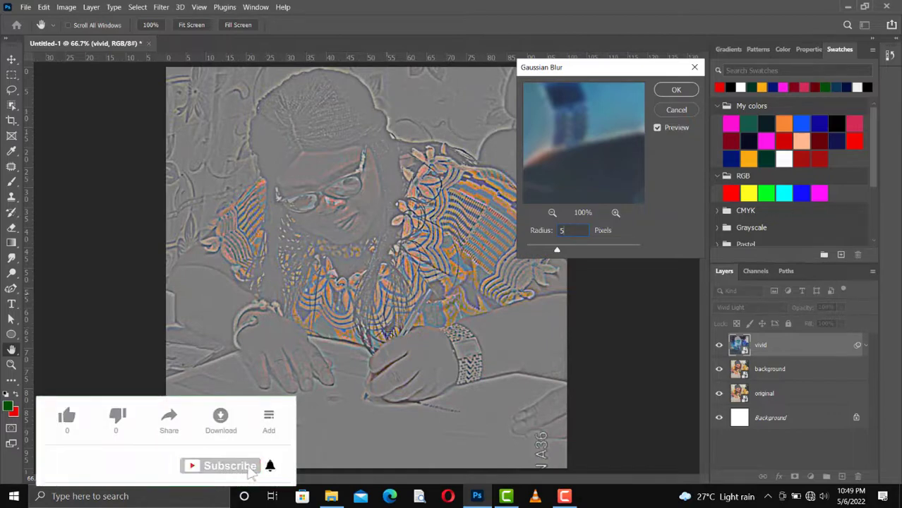
left_click(672, 91)
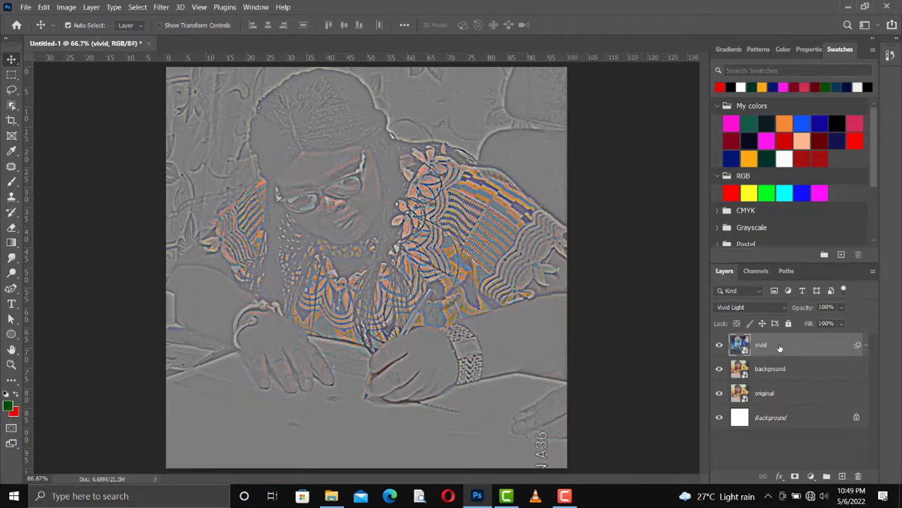
- Group the "vivid" and "background" layers and set the group's blend mode to Overlay
left_click(784, 370, "shift")
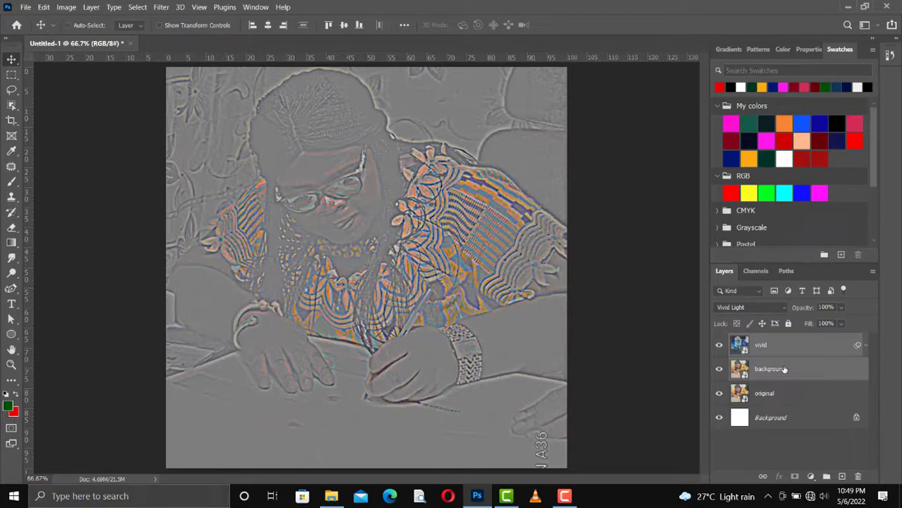
key("ctrl+g")
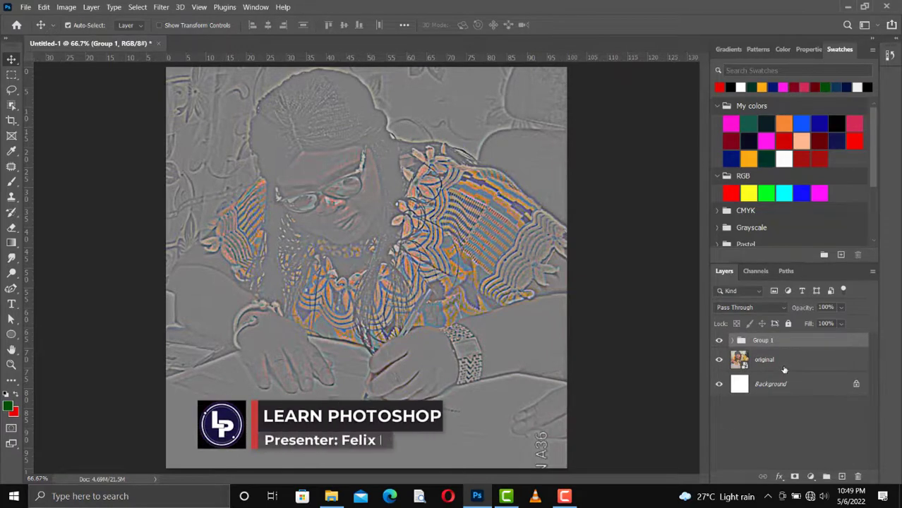
left_click(736, 310)
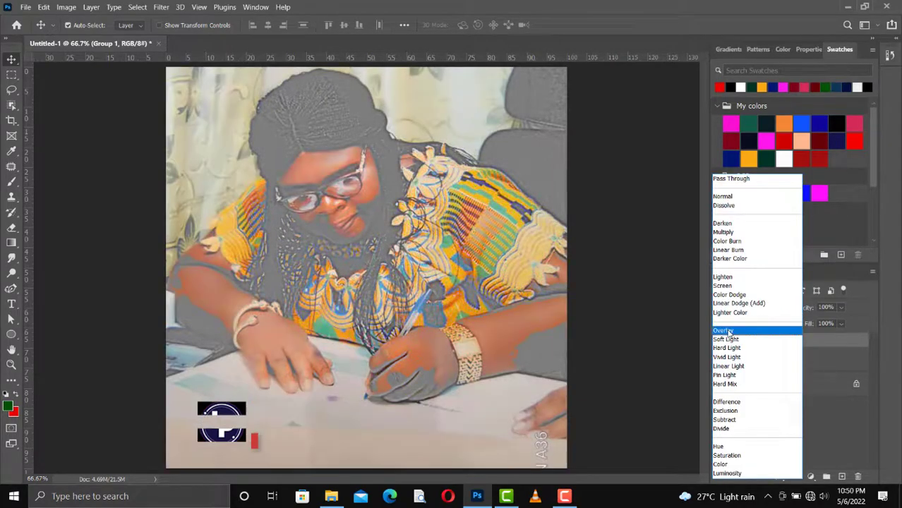
left_click(730, 332)
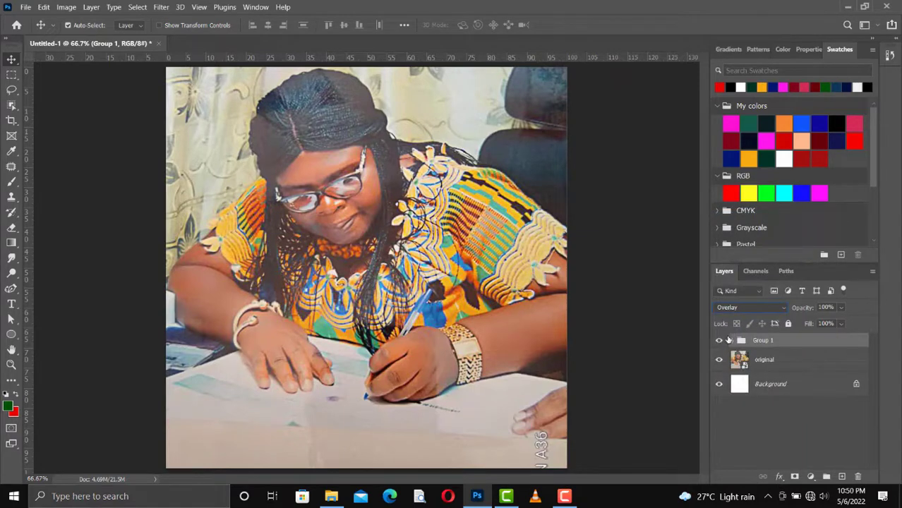
- Hide and show the Overlay group to compare the sharpened photo with the original at 100% zoom
left_click(720, 341)
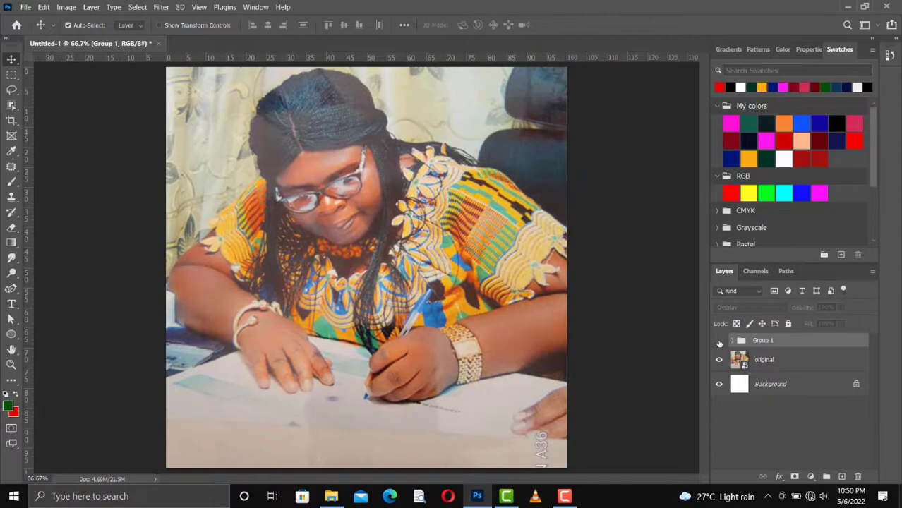
key("ctrl+plus")
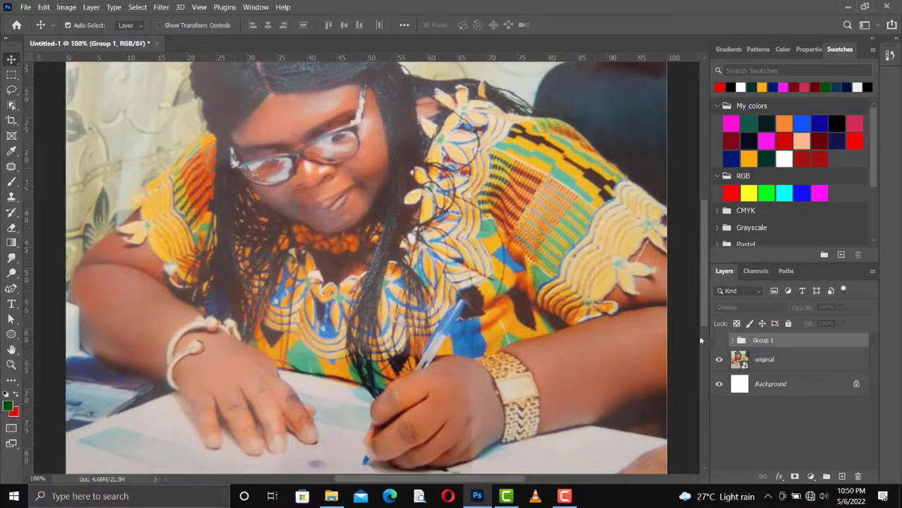
scroll(621, 307, "up", 2)
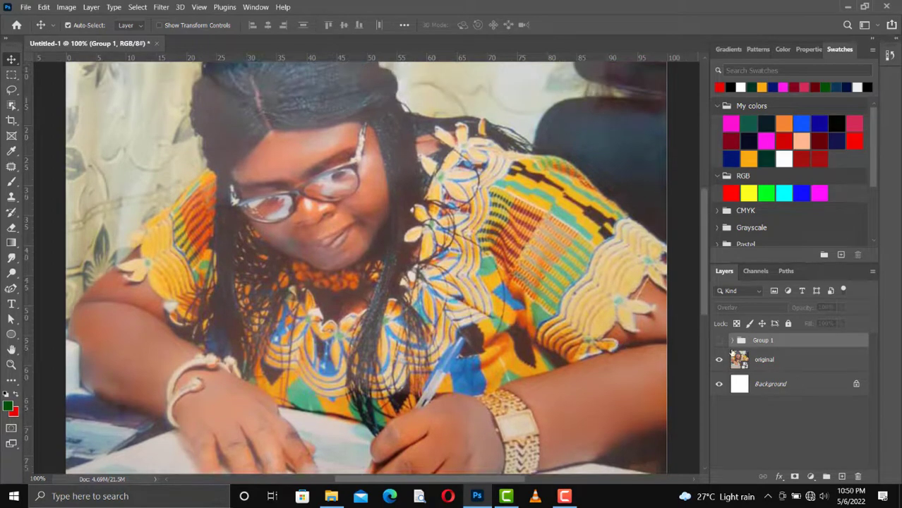
left_click(720, 341)
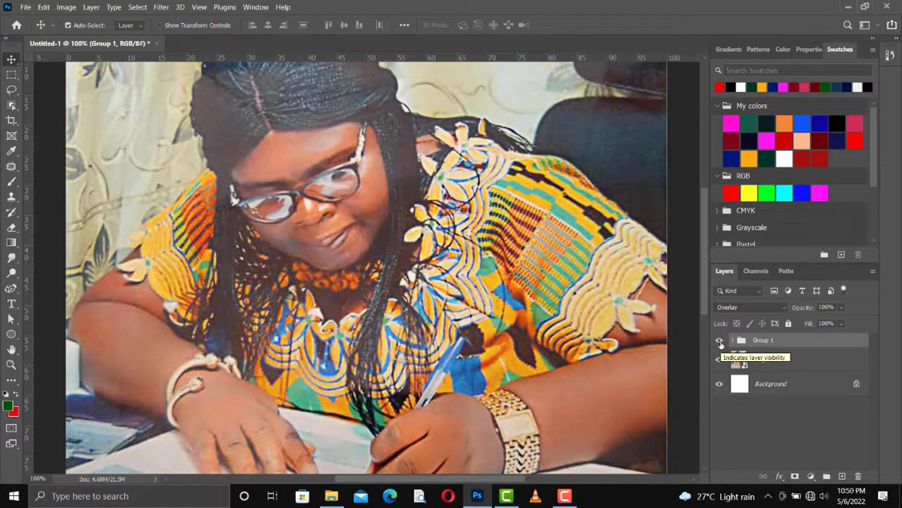
left_click(720, 341)
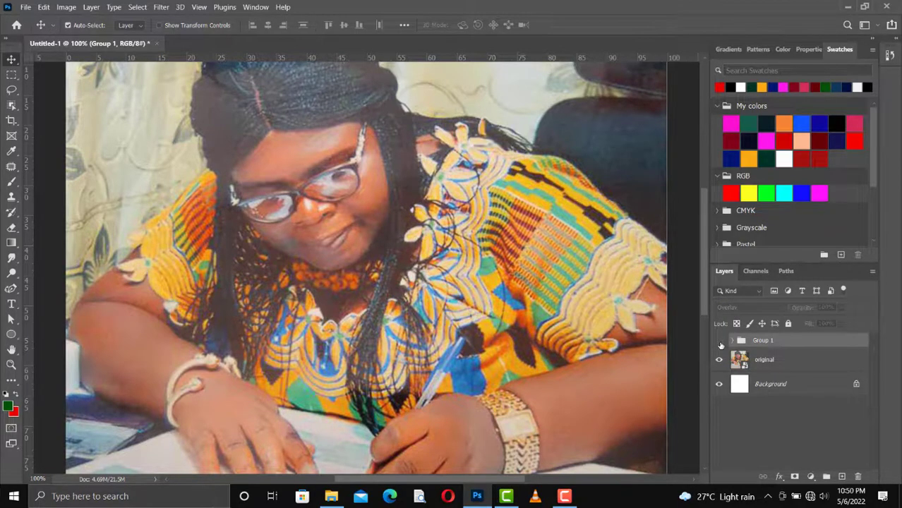
left_click(720, 342)
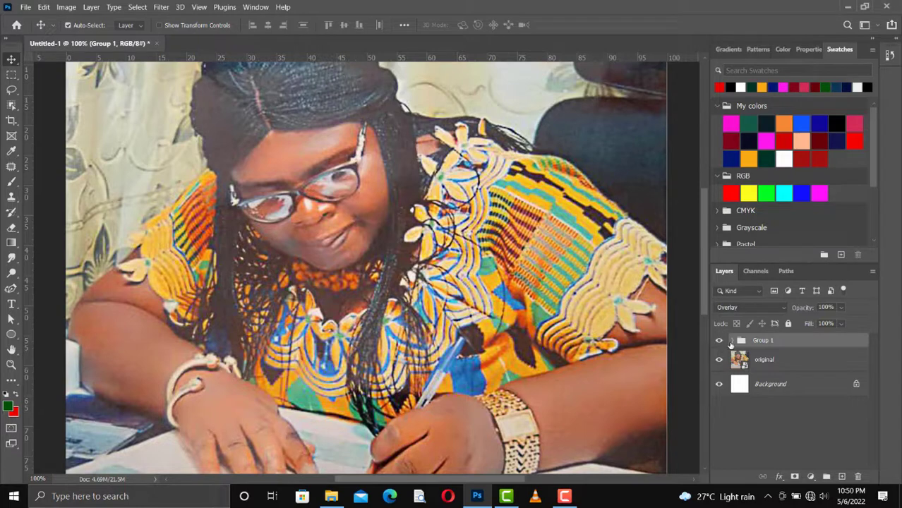
- Expand the group and readjust the radius of the "vivid" layer's Gaussian Blur smart filter, trying 3.8 and 7.6 pixels along the way
left_click(733, 342)
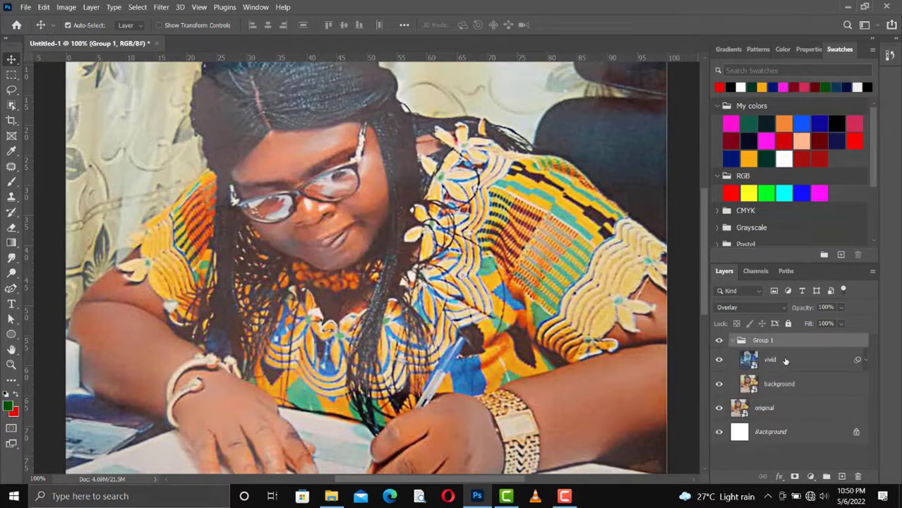
left_click(756, 362)
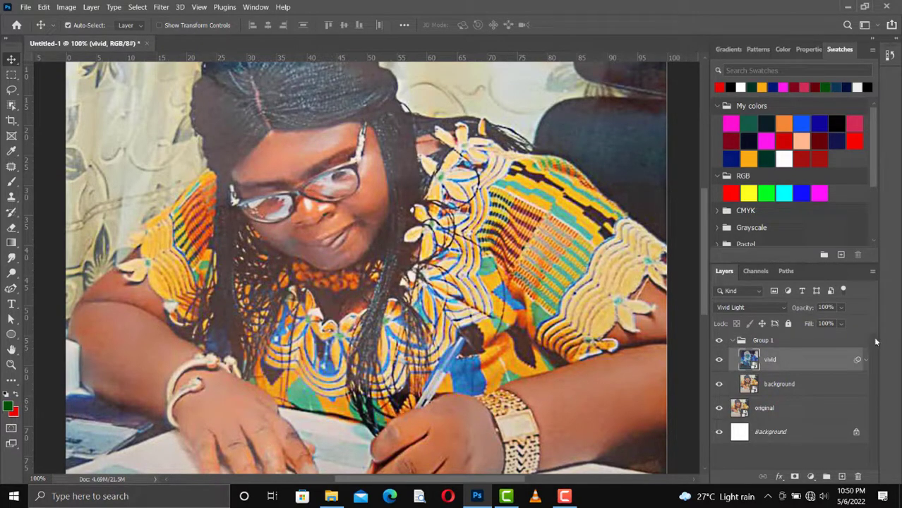
left_click(867, 360)
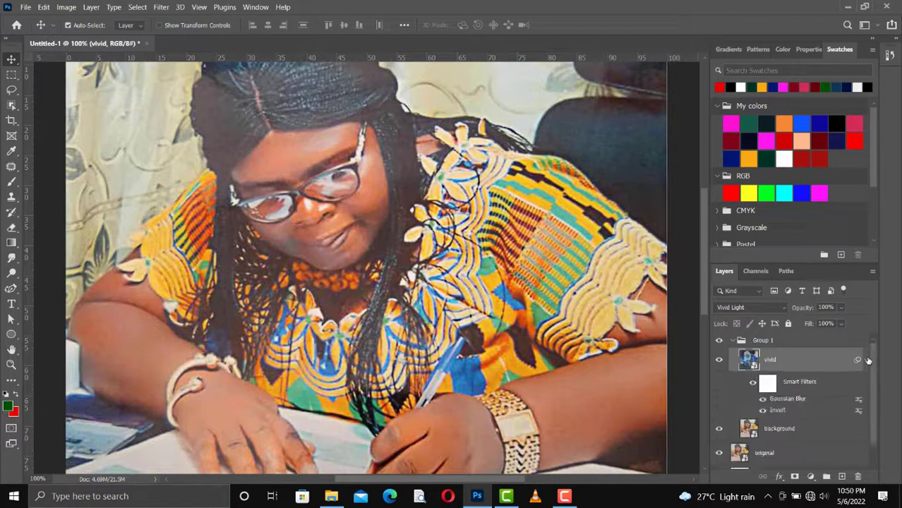
double_click(788, 399)
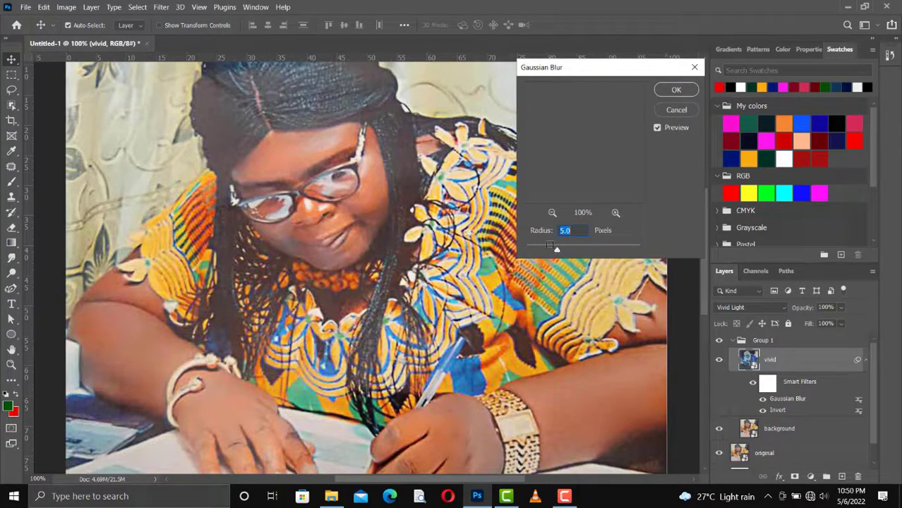
left_click_drag(556, 250, 550, 249)
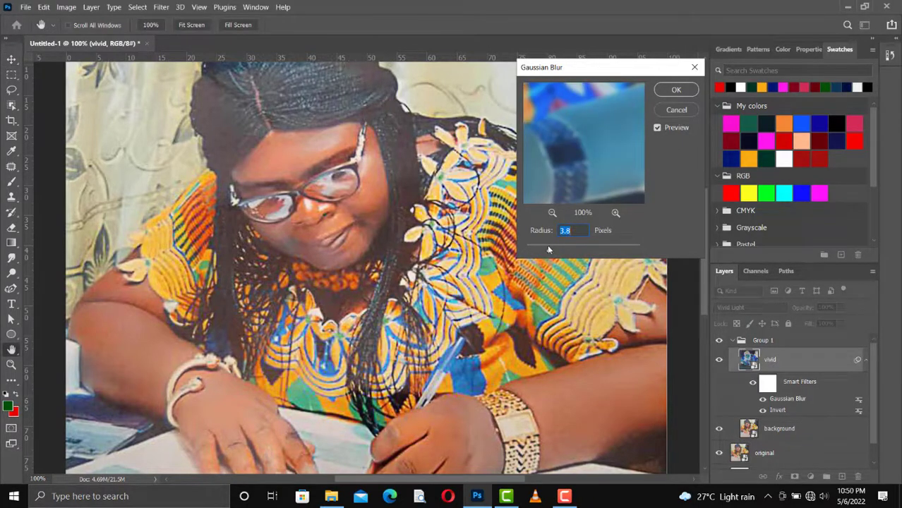
left_click_drag(548, 249, 546, 250)
left_click_drag(565, 252, 566, 252)
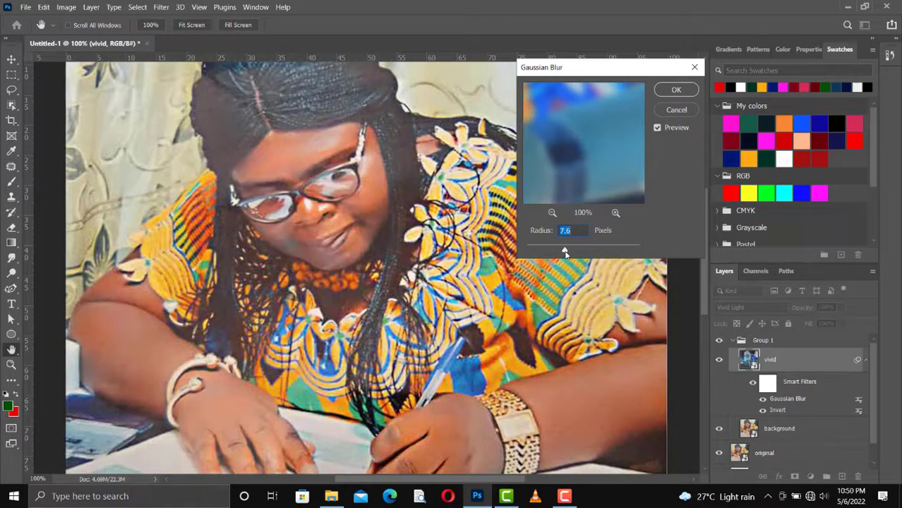
left_click_drag(564, 253, 559, 252)
left_click(676, 90)
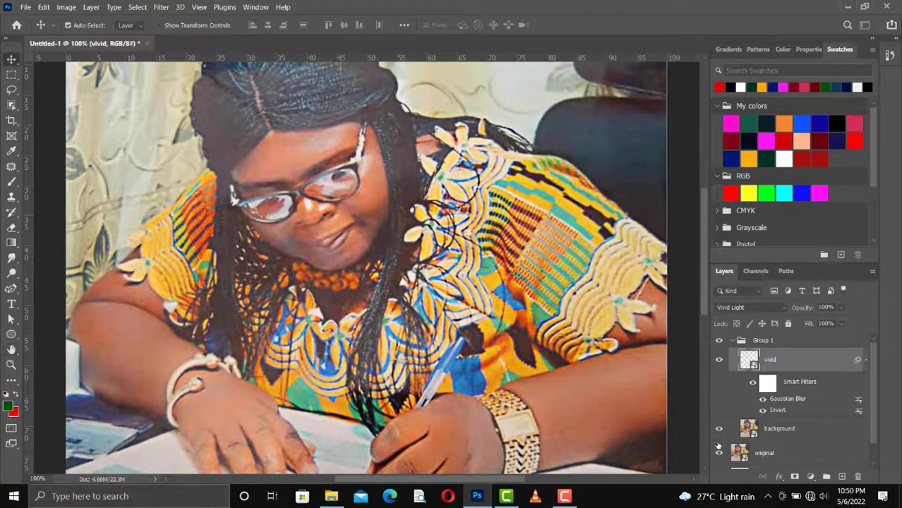
- Select and collapse the layer group and fit the whole image on screen
left_click(737, 341)
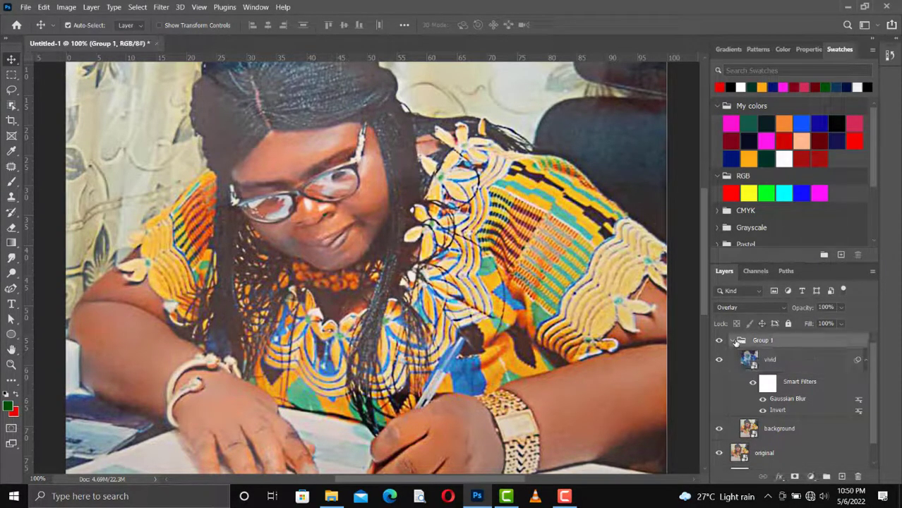
left_click(736, 341)
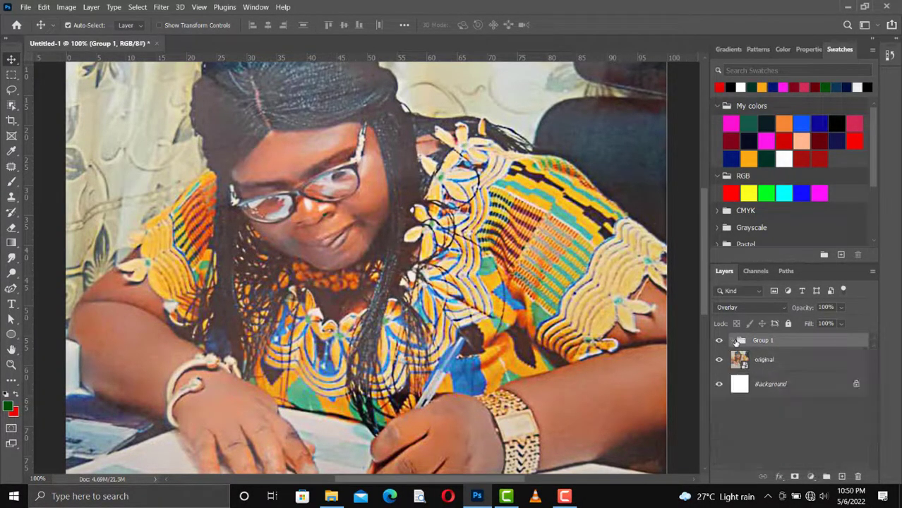
key("ctrl+0")
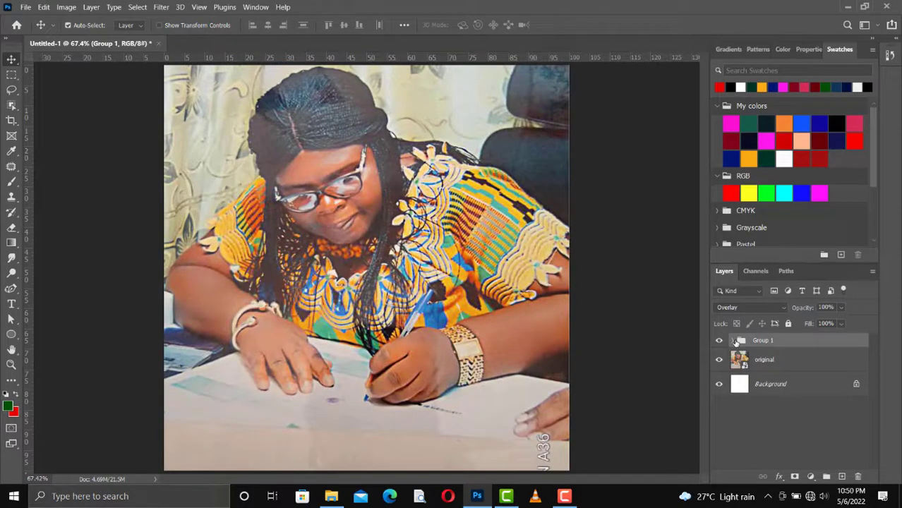